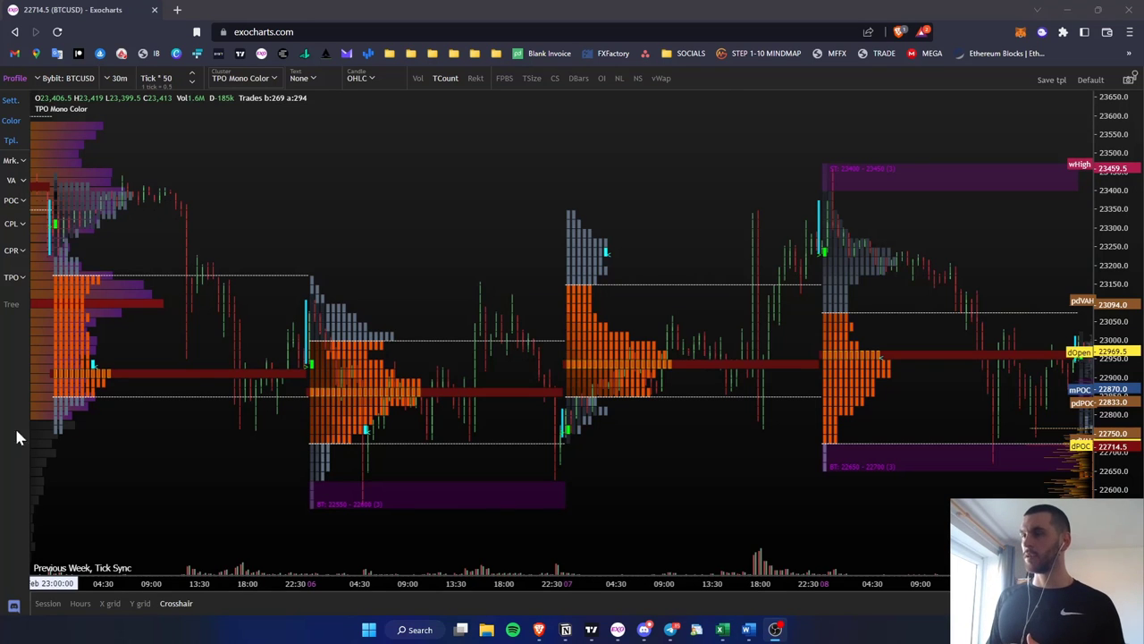
# - Zoom and pan the Exocharts TPO chart around the recent profiles, then bring the BTCUSDT.P TradingView chart forward
pyautogui.click(733, 273)
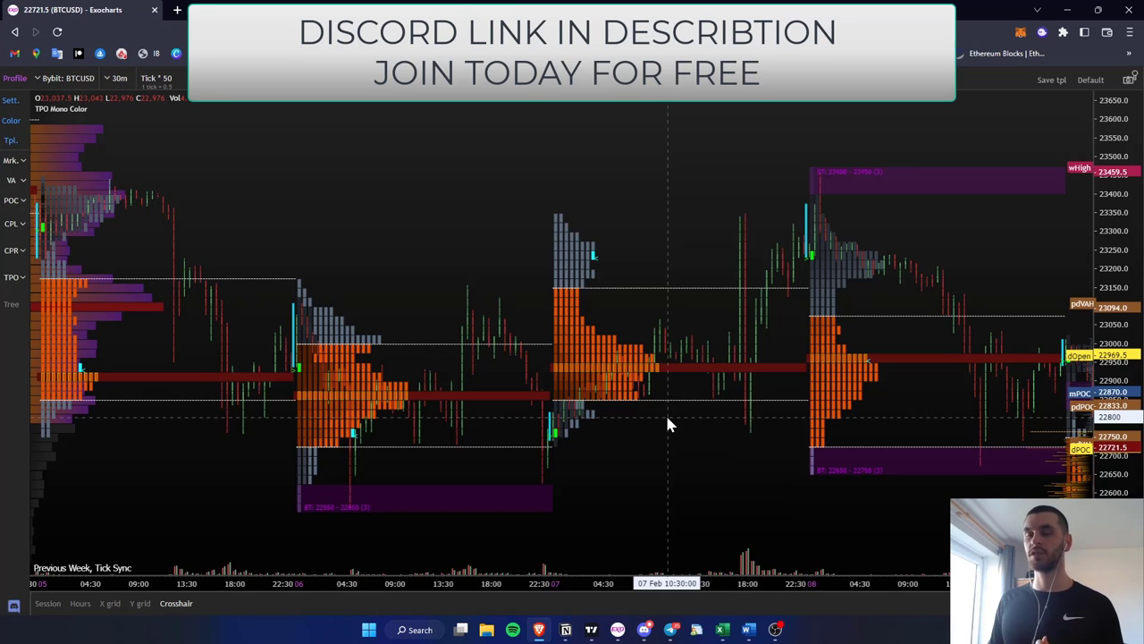
pyautogui.scroll(-2, 846, 300)
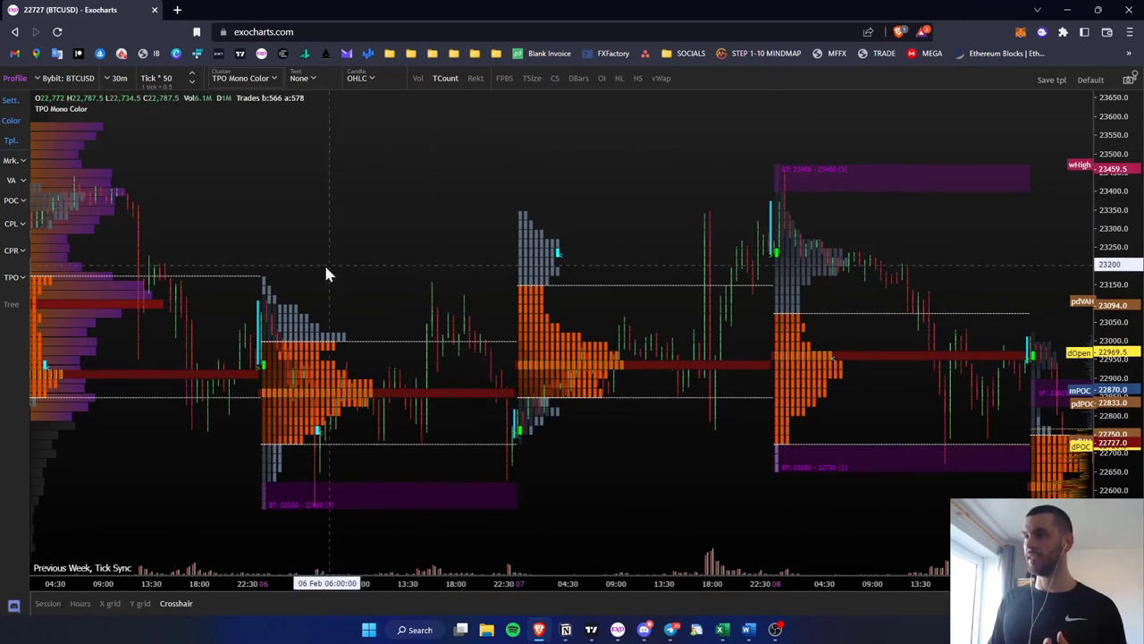
pyautogui.scroll(2, 716, 385)
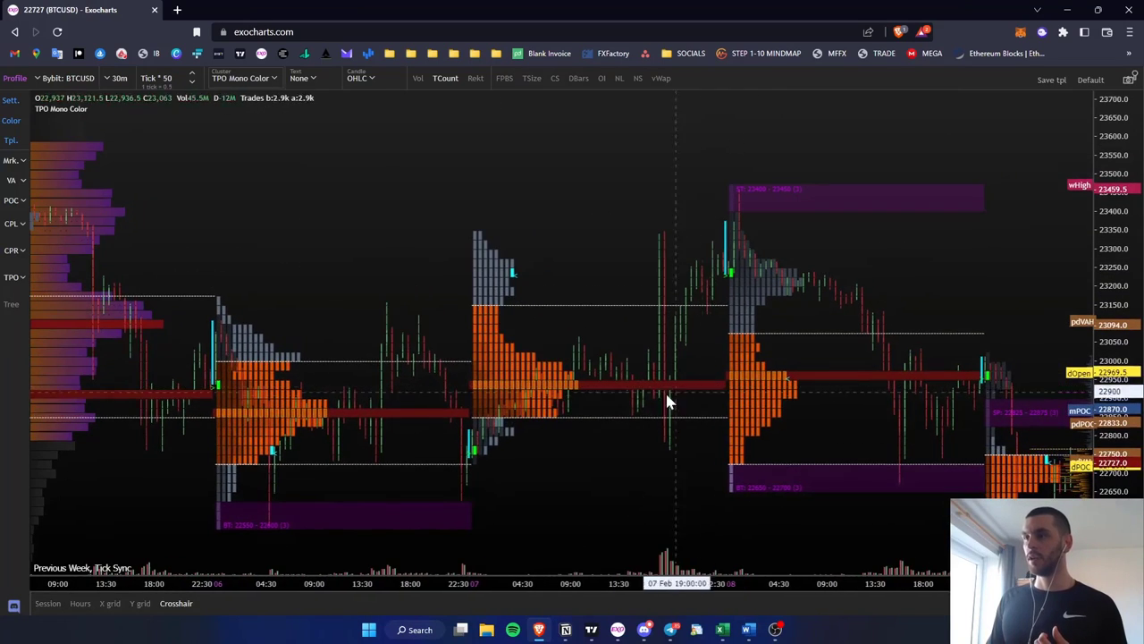
pyautogui.scroll(2, 603, 402)
pyautogui.scroll(-6, 608, 390)
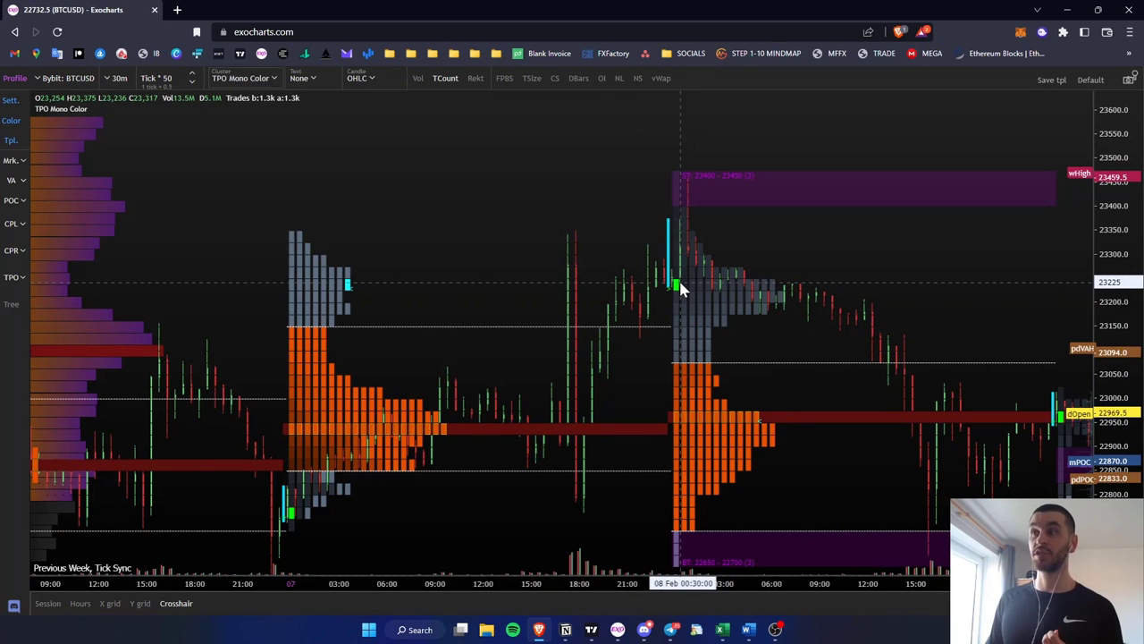
pyautogui.moveTo(680, 288); pyautogui.dragTo(676, 273)
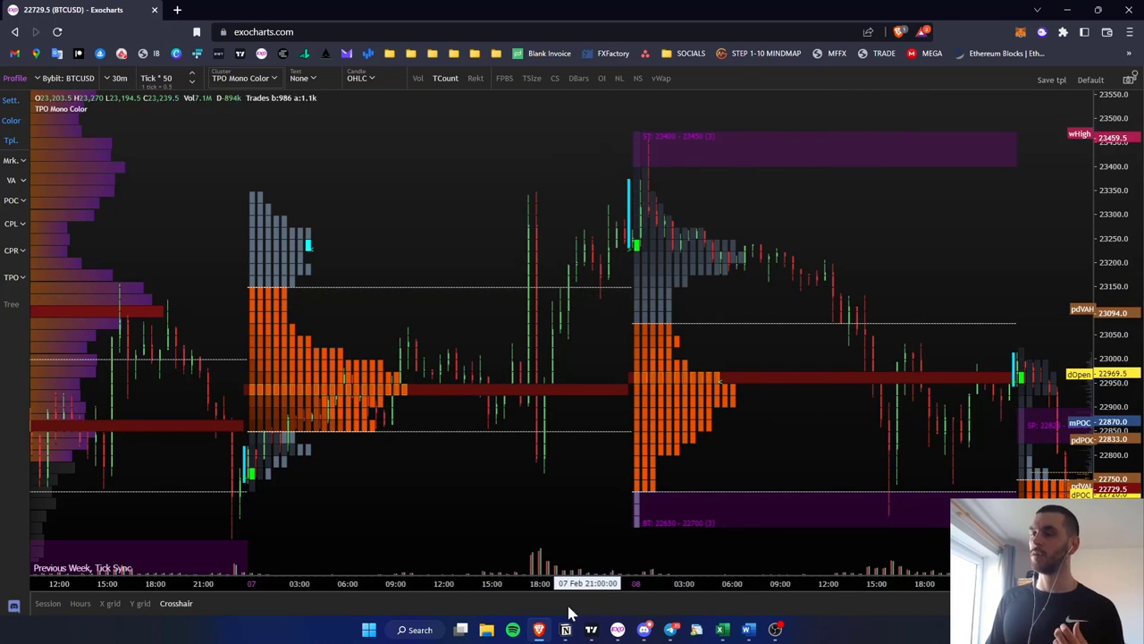
pyautogui.moveTo(588, 637)
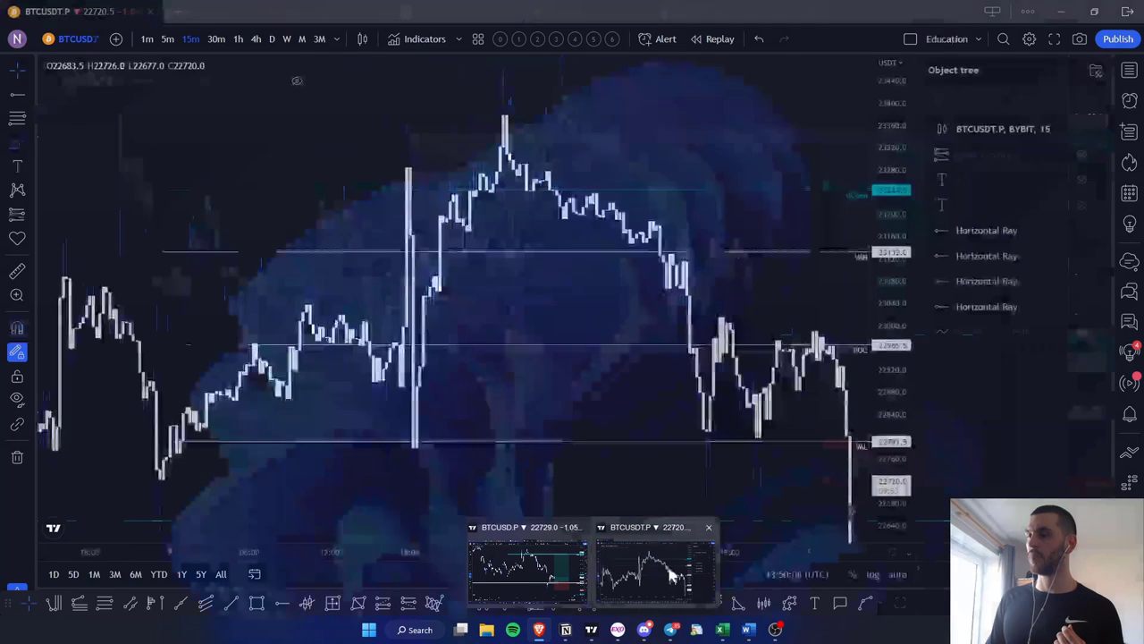
pyautogui.click(678, 572)
# - Remove the stray brush dot and make the Session Volume Profile visible on the BTCUSDT.P chart
pyautogui.click(756, 259)
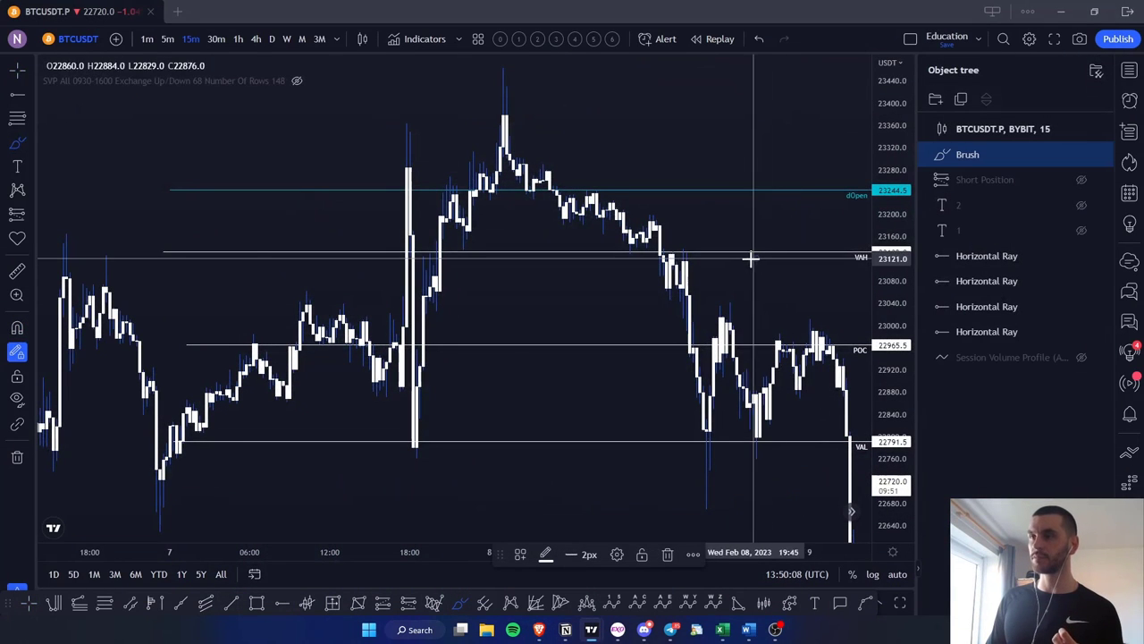
pyautogui.click(1102, 156)
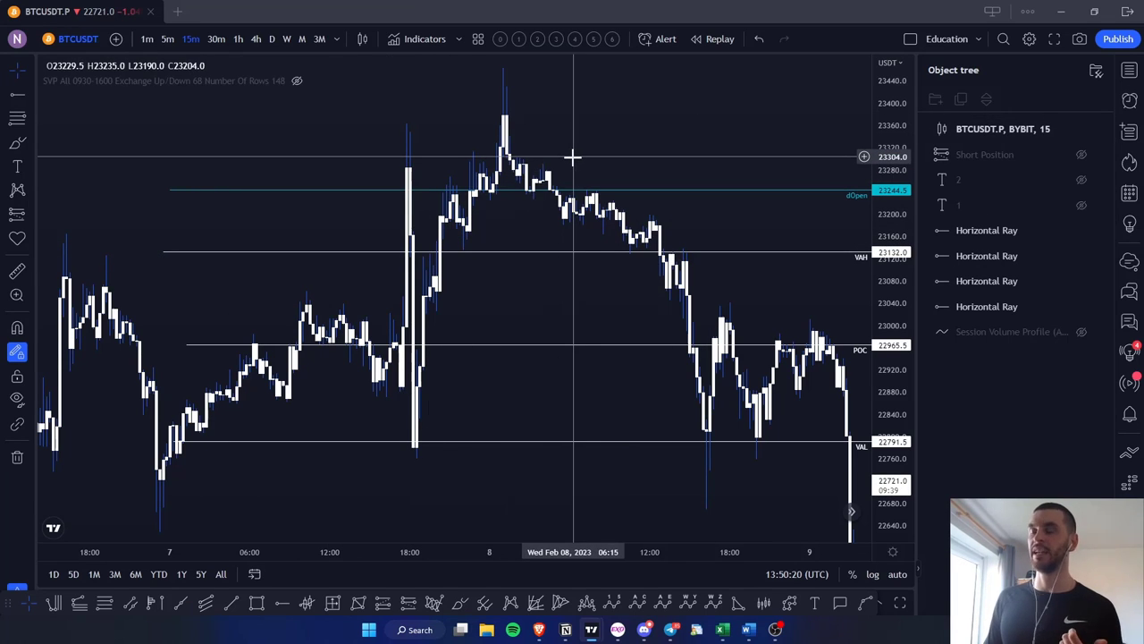
pyautogui.click(1082, 332)
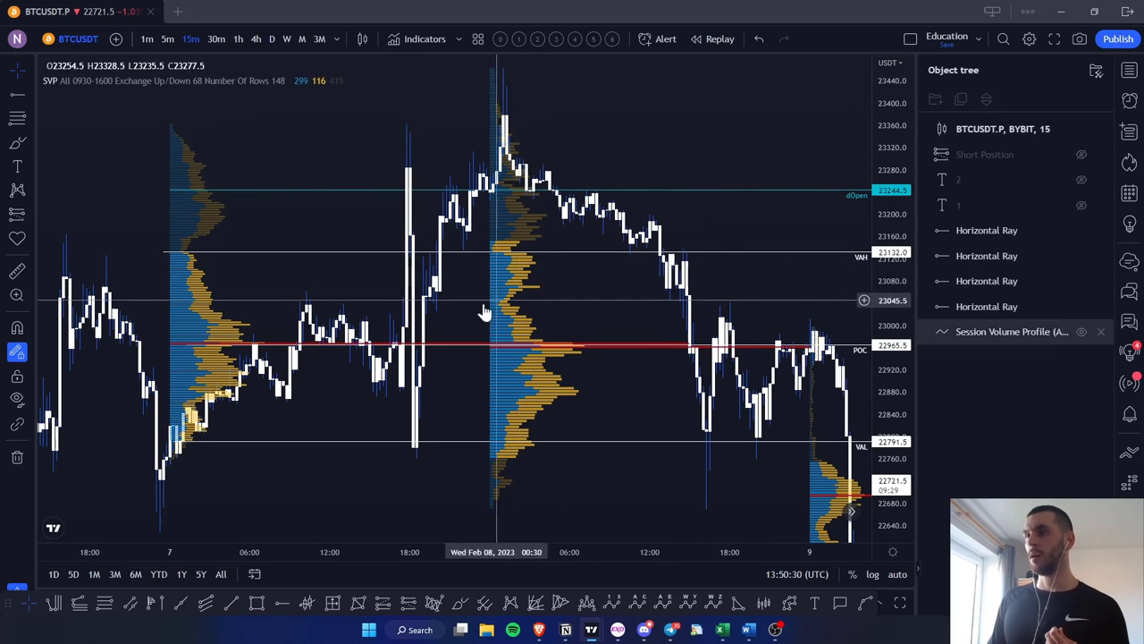
# - Hide the Session Volume Profile again and unhide the 'Conditions for the setup' note
pyautogui.click(1082, 331)
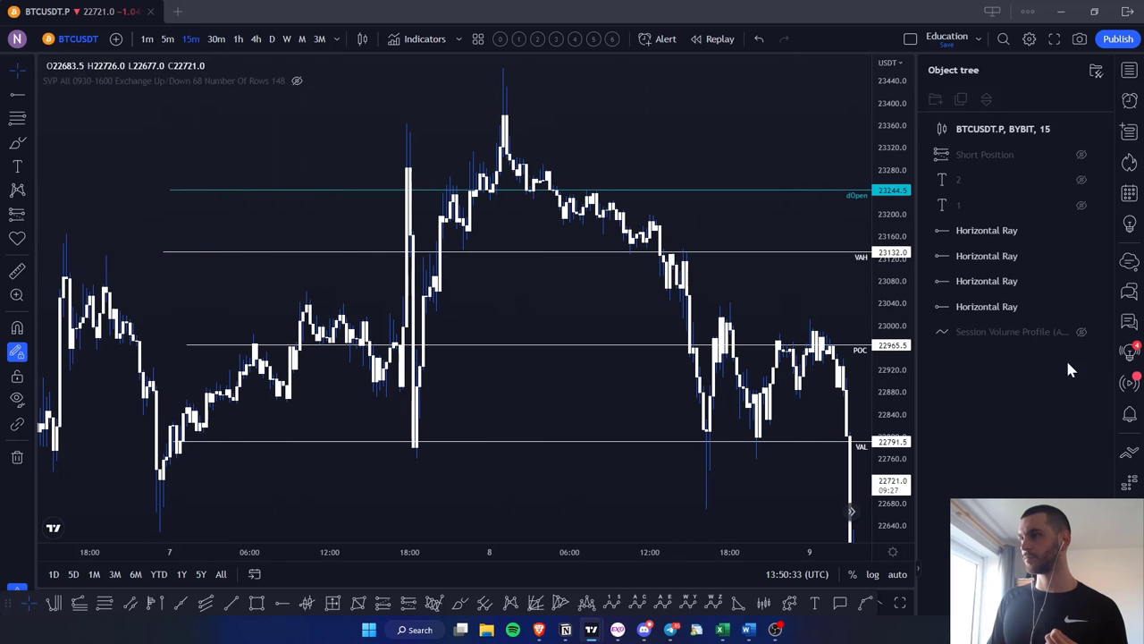
pyautogui.click(1082, 205)
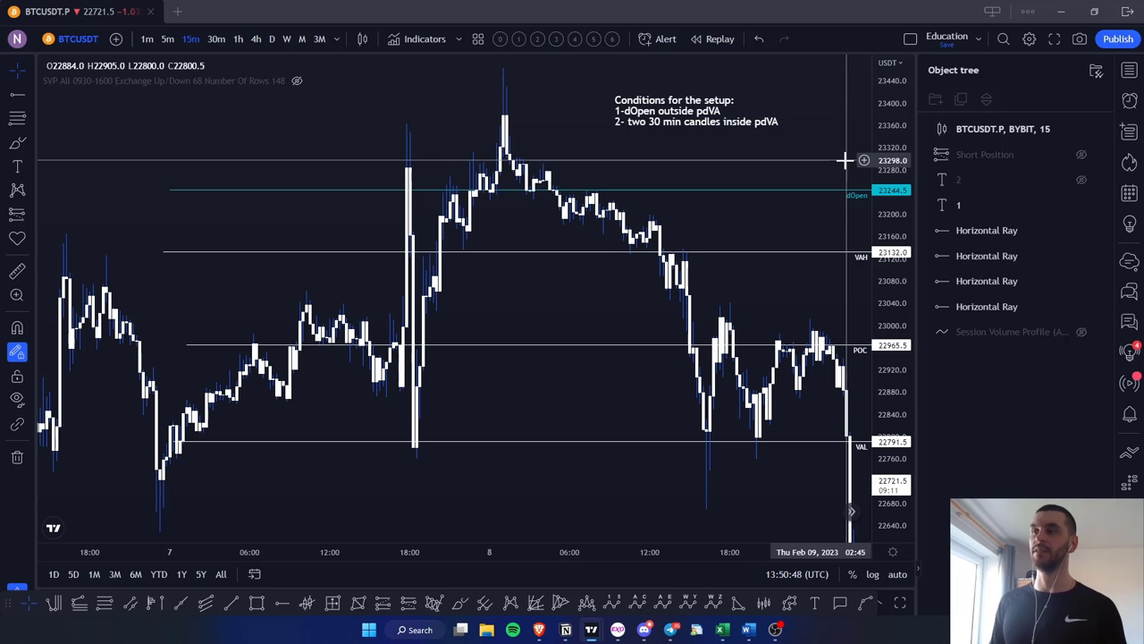
# - Compare 30-minute candles, return to 15-minute, and zoom and pan to the earlier candles
pyautogui.click(216, 41)
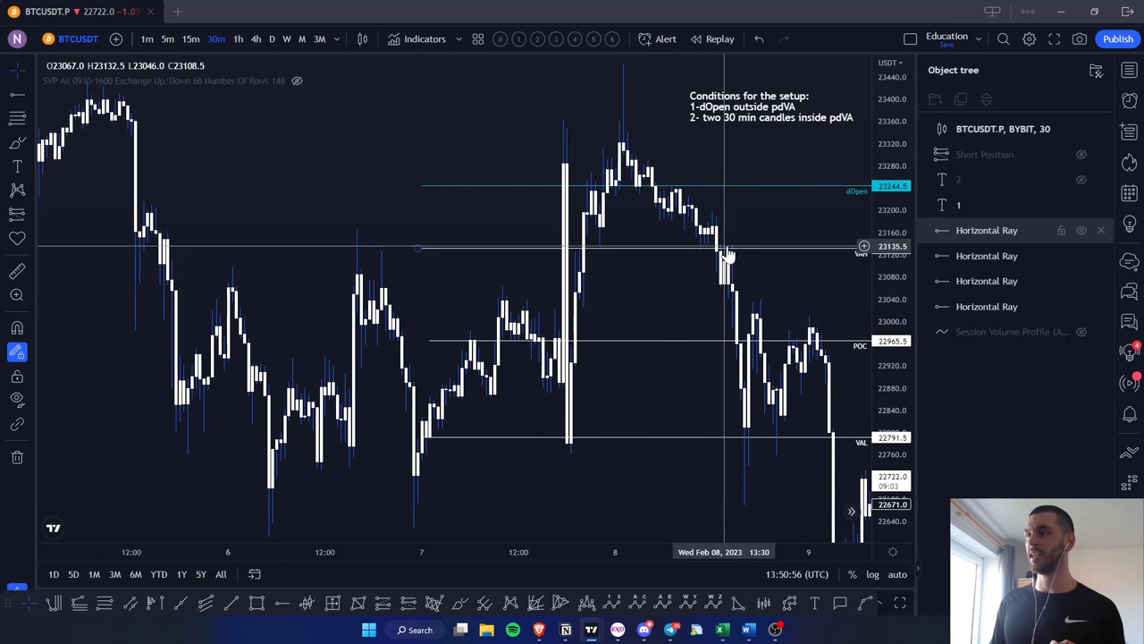
pyautogui.moveTo(288, 72)
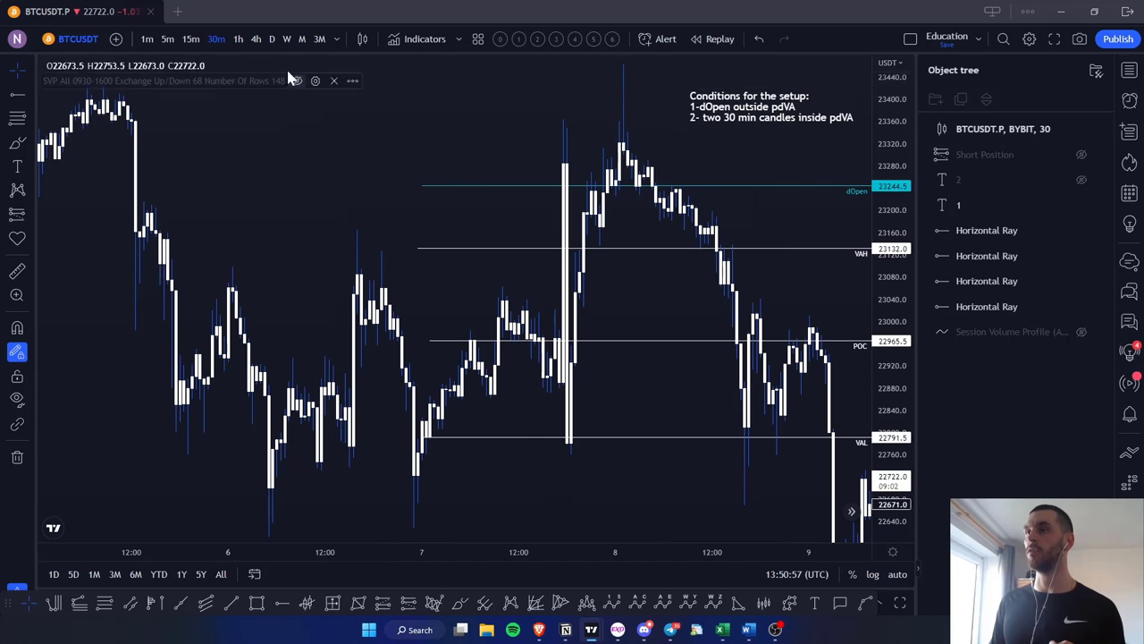
pyautogui.click(193, 41)
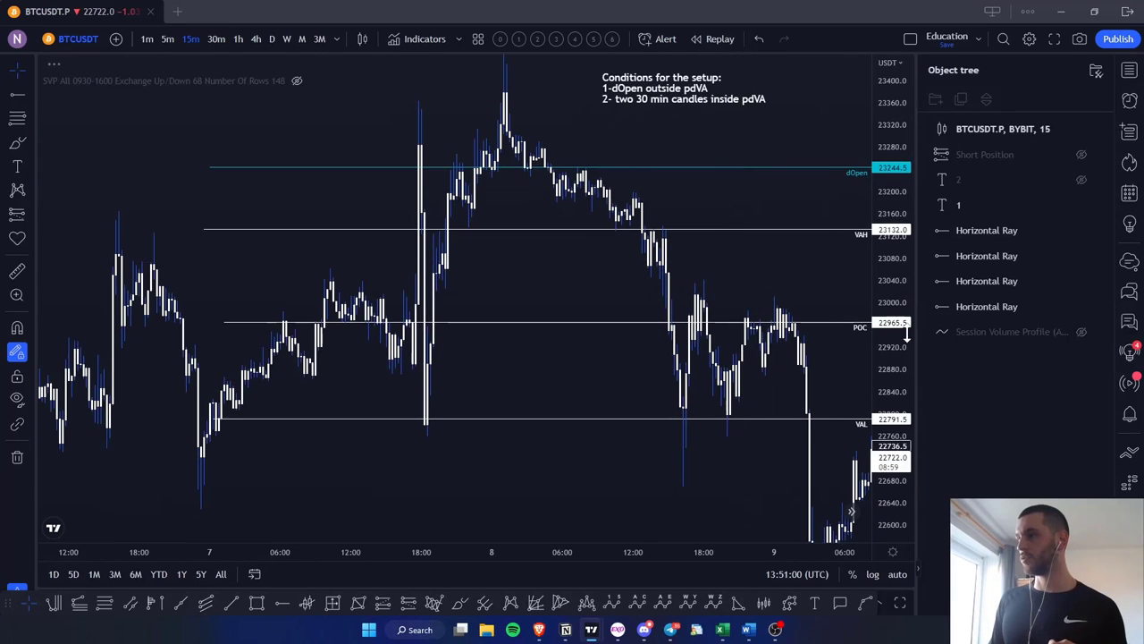
pyautogui.scroll(5, 779, 265)
pyautogui.scroll(3, 788, 281)
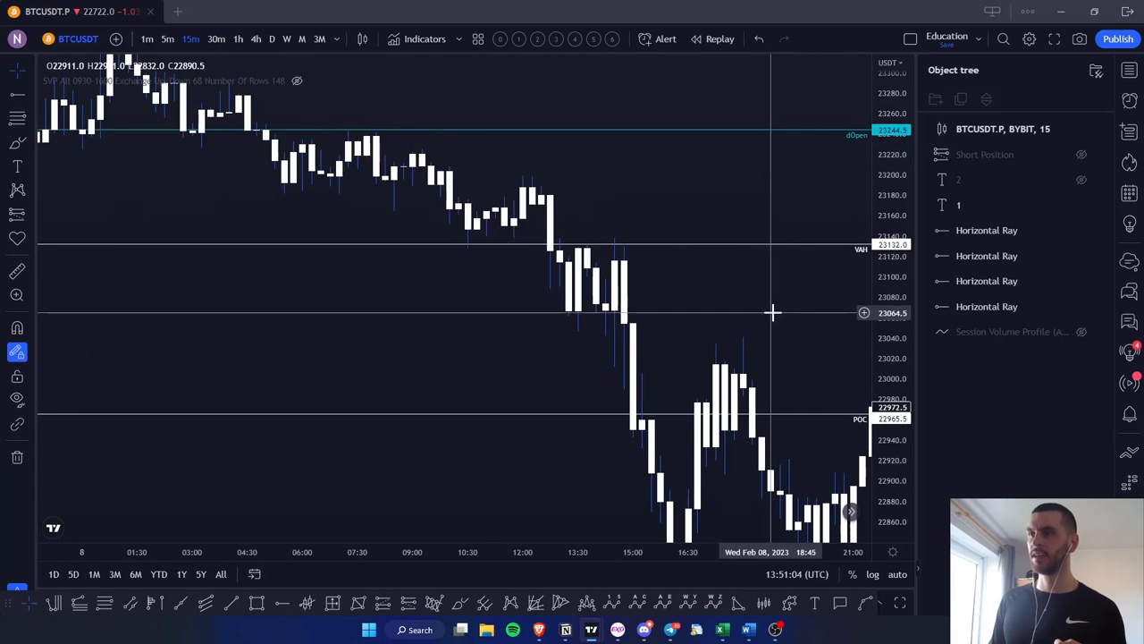
pyautogui.moveTo(774, 312); pyautogui.dragTo(849, 370)
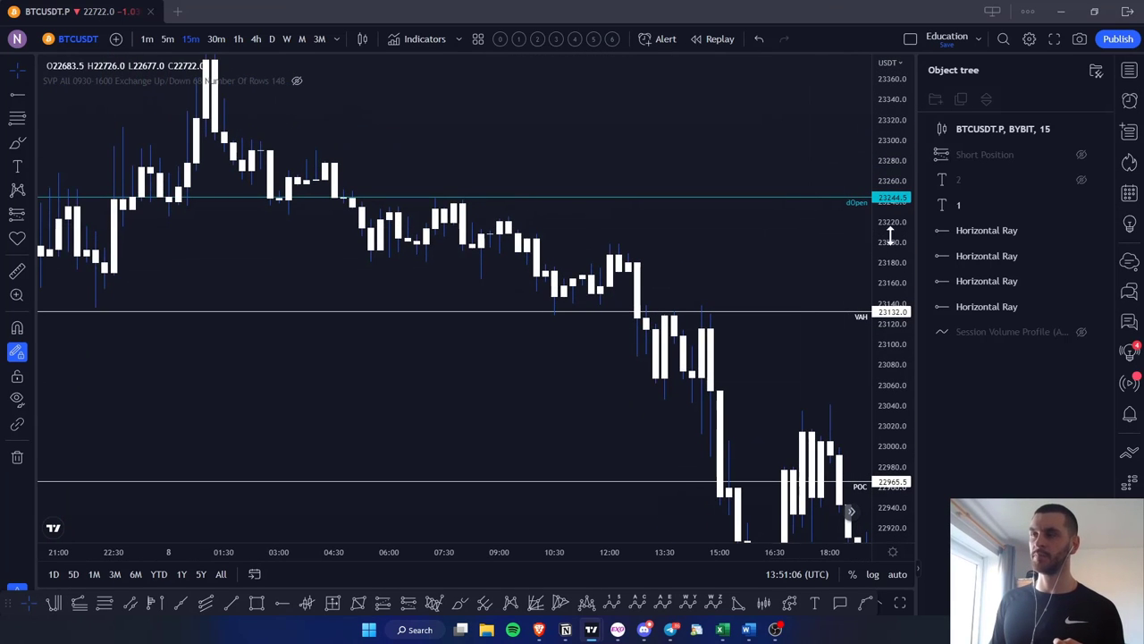
pyautogui.scroll(-5, 805, 371)
pyautogui.hscroll(3, 664, 357)
pyautogui.scroll(-3, 781, 319)
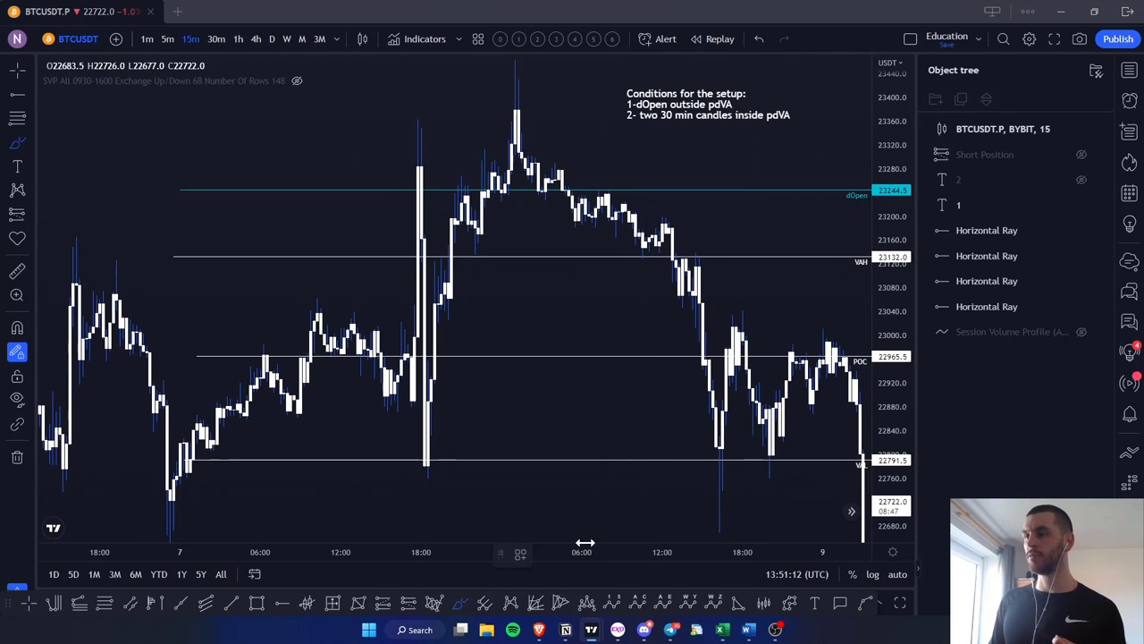
# - Circle candles near the POC with two brush ellipses, delete both, and hide the setup-conditions note
pyautogui.moveTo(721, 462); pyautogui.dragTo(730, 448)
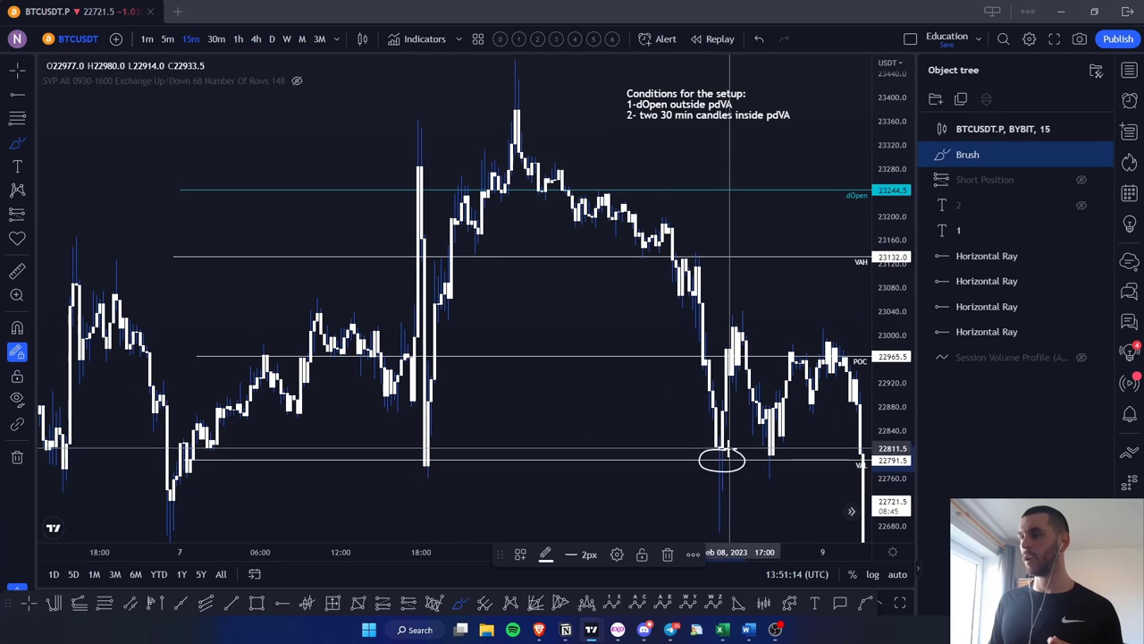
pyautogui.moveTo(731, 346); pyautogui.dragTo(726, 348)
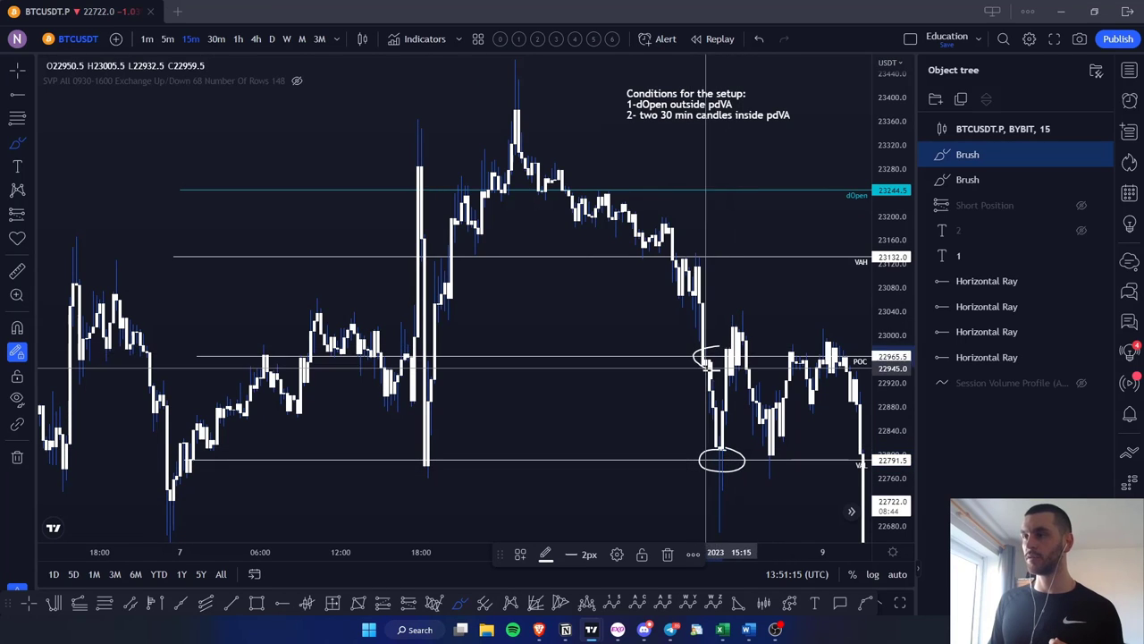
pyautogui.click(1103, 153)
pyautogui.click(1103, 153)
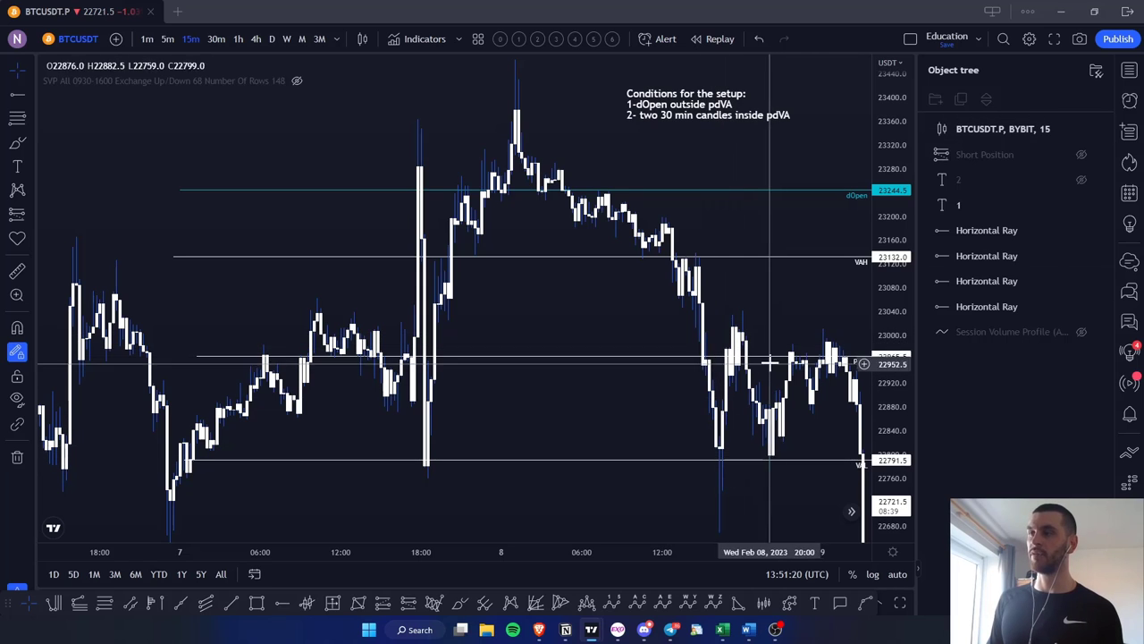
pyautogui.click(1081, 205)
# - Show 'The way the setup is being played' note, undo a test stroke, and dismiss the price alert
pyautogui.click(1084, 180)
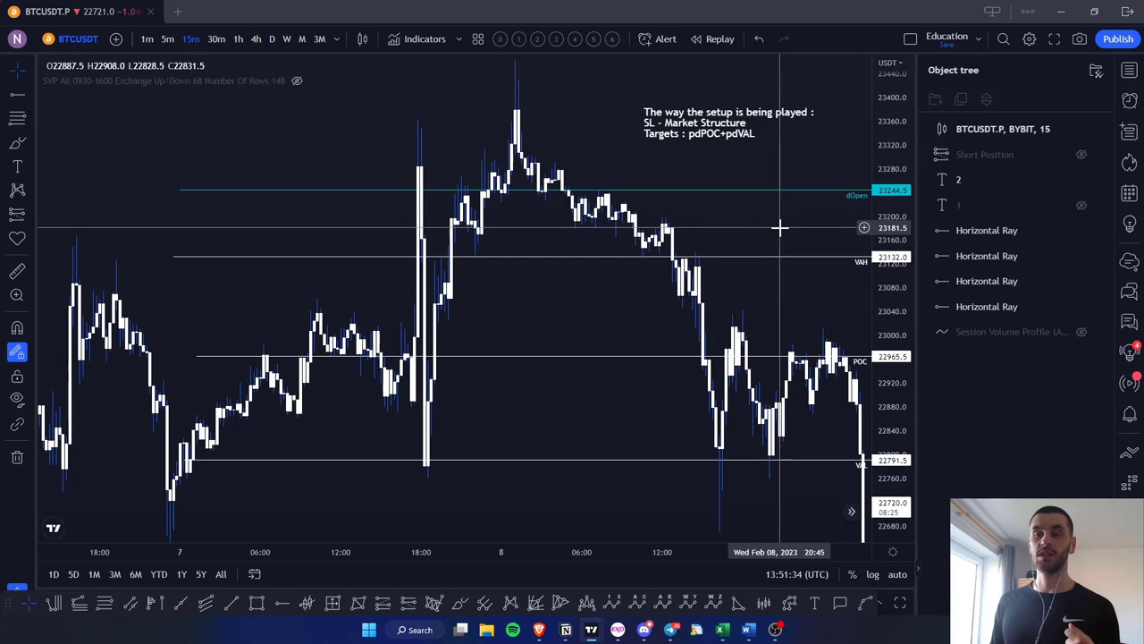
pyautogui.moveTo(779, 228); pyautogui.dragTo(759, 237)
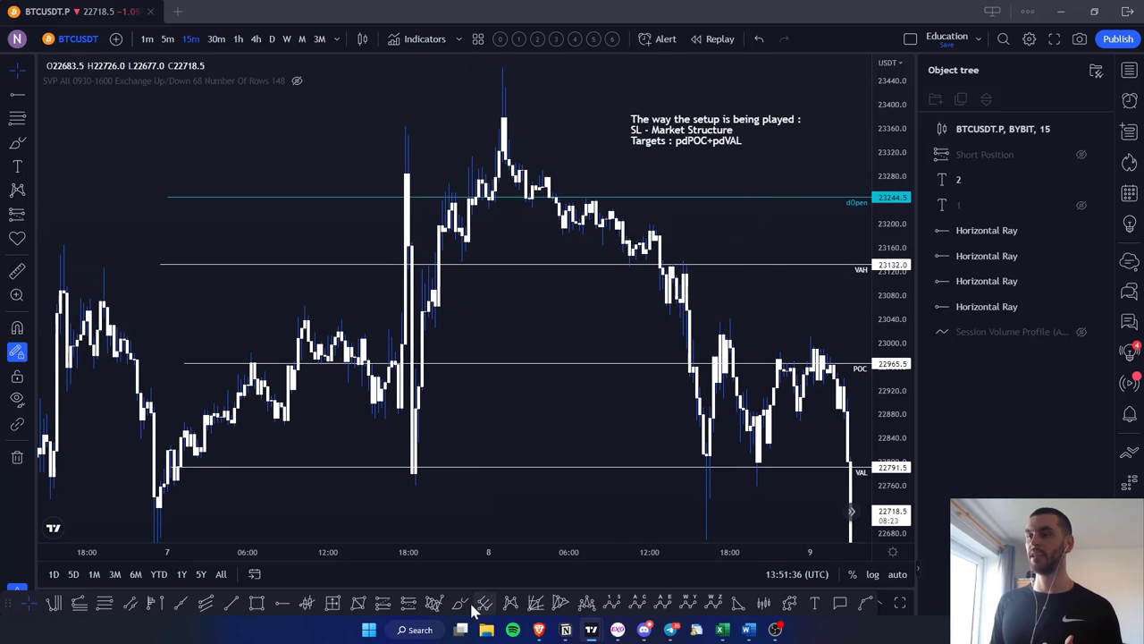
pyautogui.moveTo(523, 169)
pyautogui.mouseDown()
pyautogui.moveTo(554, 164)
pyautogui.moveTo(643, 210)
pyautogui.mouseUp()
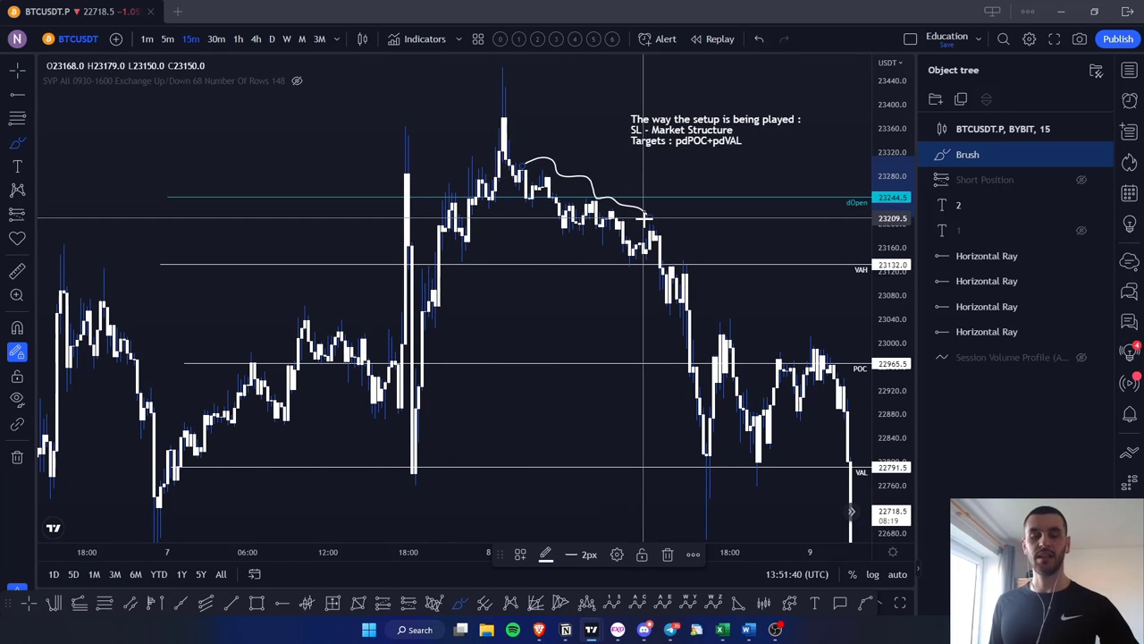
pyautogui.hotkey('ctrl', 'z')
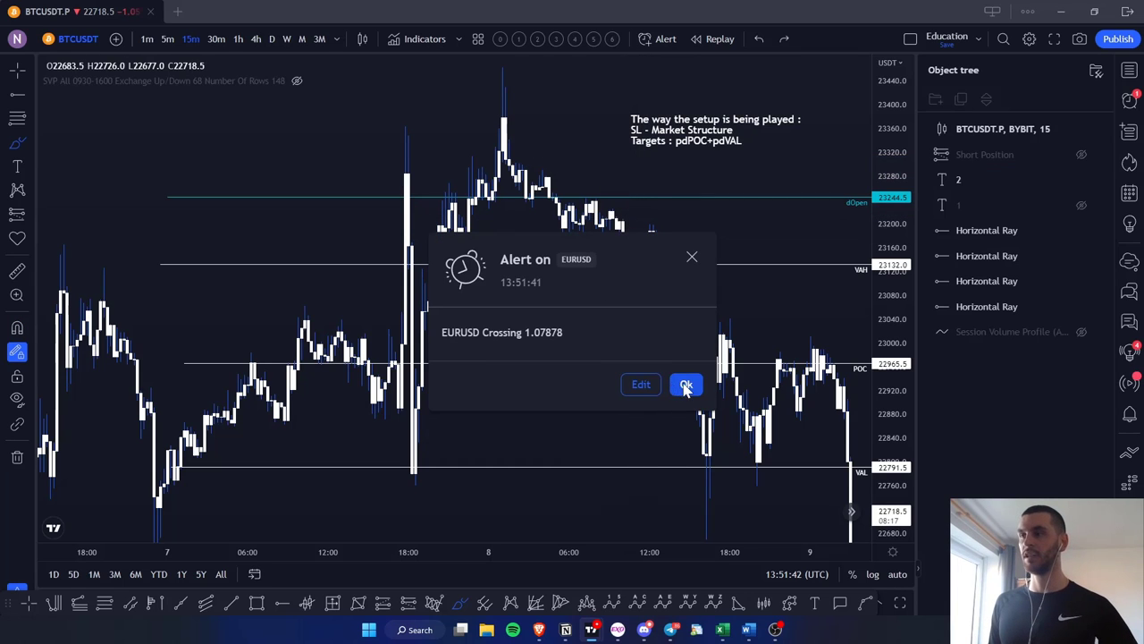
pyautogui.click(686, 383)
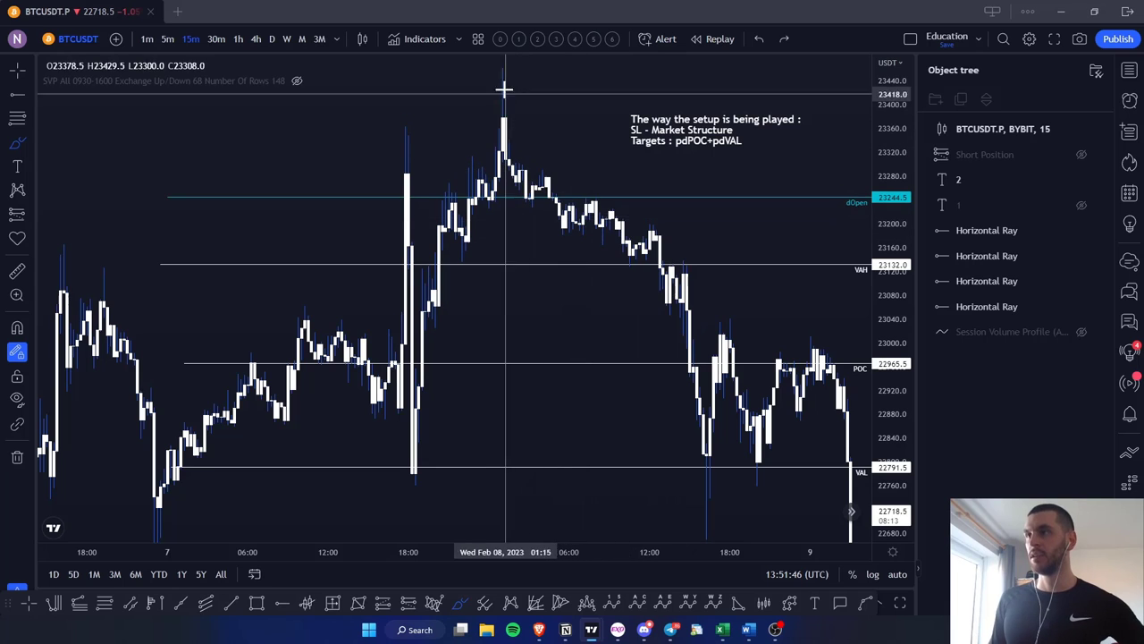
# - Sketch a test mark just above the session high and undo it
pyautogui.moveTo(552, 65); pyautogui.dragTo(495, 64)
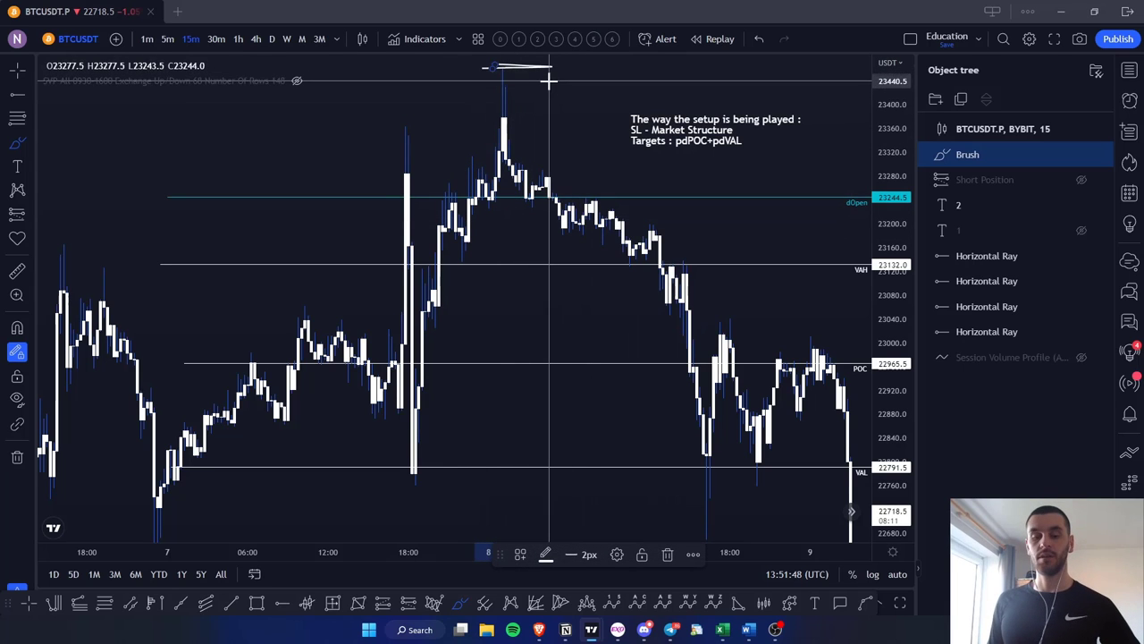
pyautogui.hotkey('ctrl', 'z')
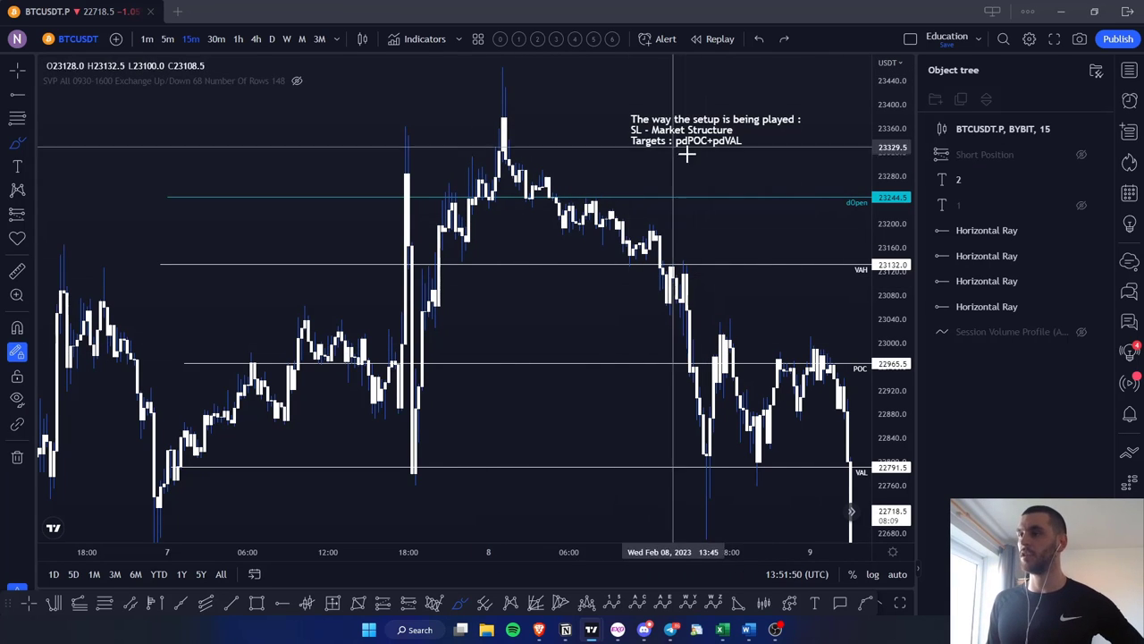
pyautogui.click(408, 603)
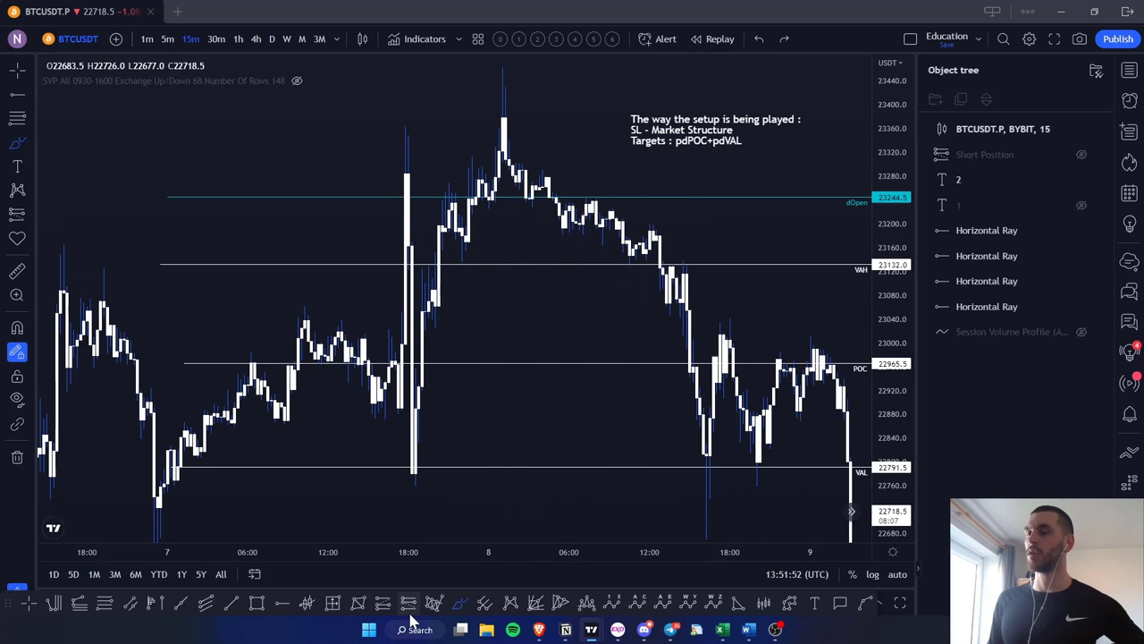
# - Draw a short position entering at VAH, stop 23252 near dOpen, target 22793.5 at VAL, and check its stats
pyautogui.click(689, 268)
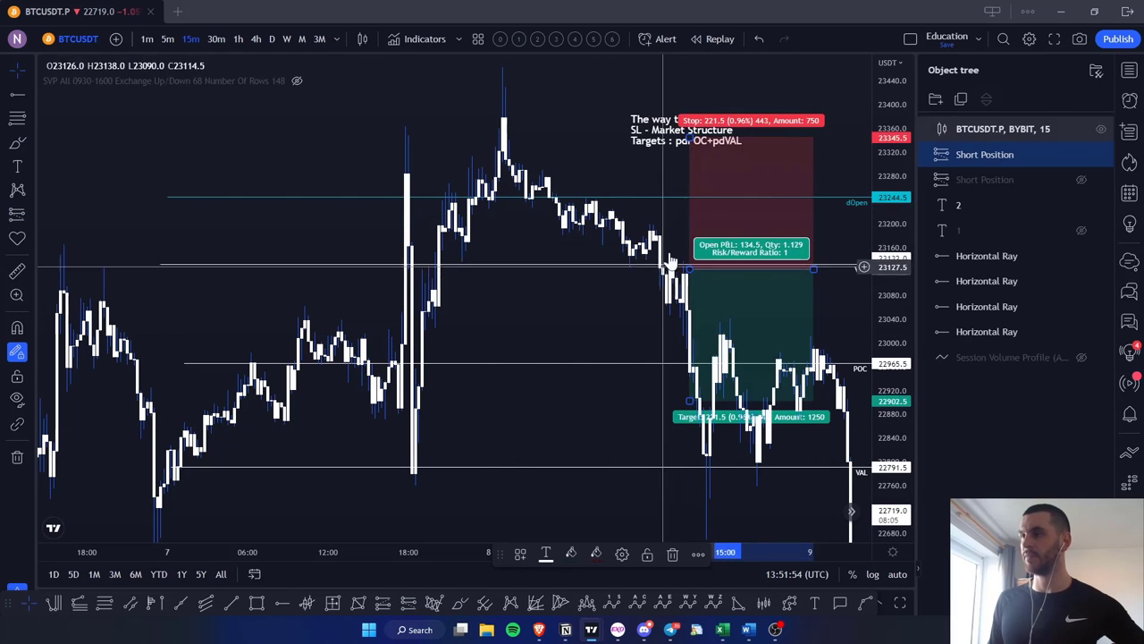
pyautogui.moveTo(689, 132); pyautogui.dragTo(689, 191)
pyautogui.moveTo(690, 438); pyautogui.dragTo(690, 457)
pyautogui.click(626, 437)
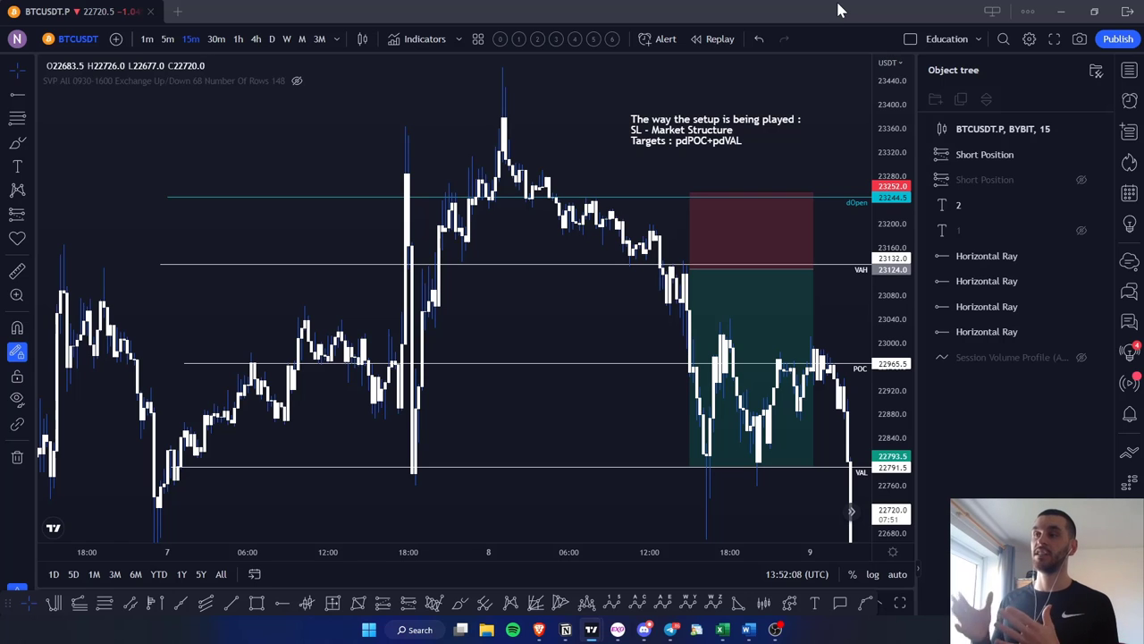
pyautogui.click(736, 224)
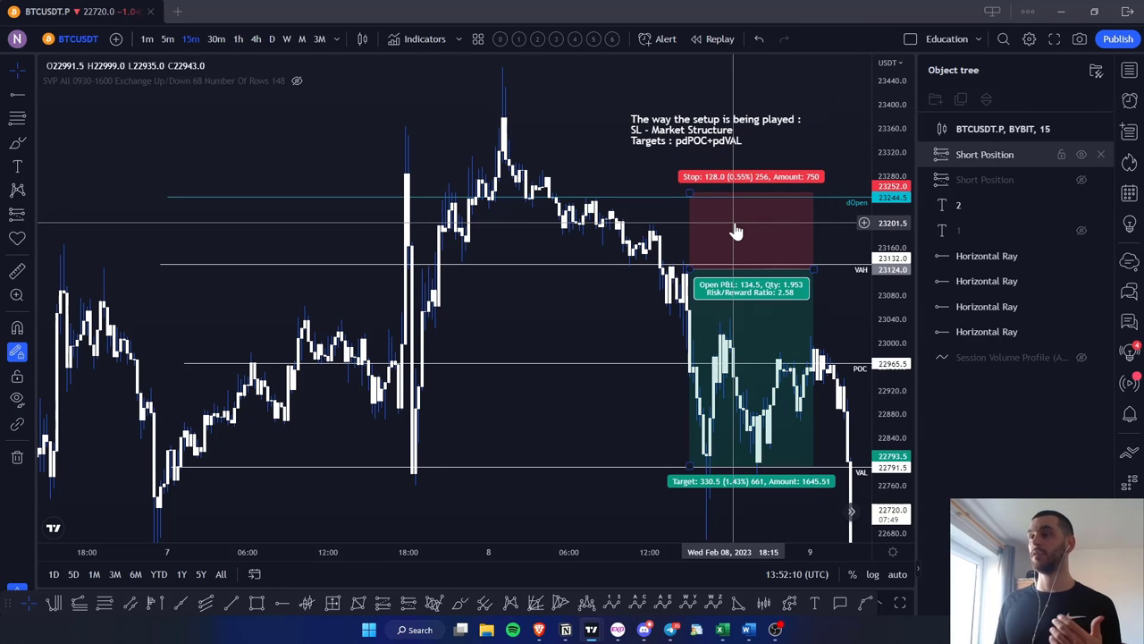
pyautogui.click(571, 158)
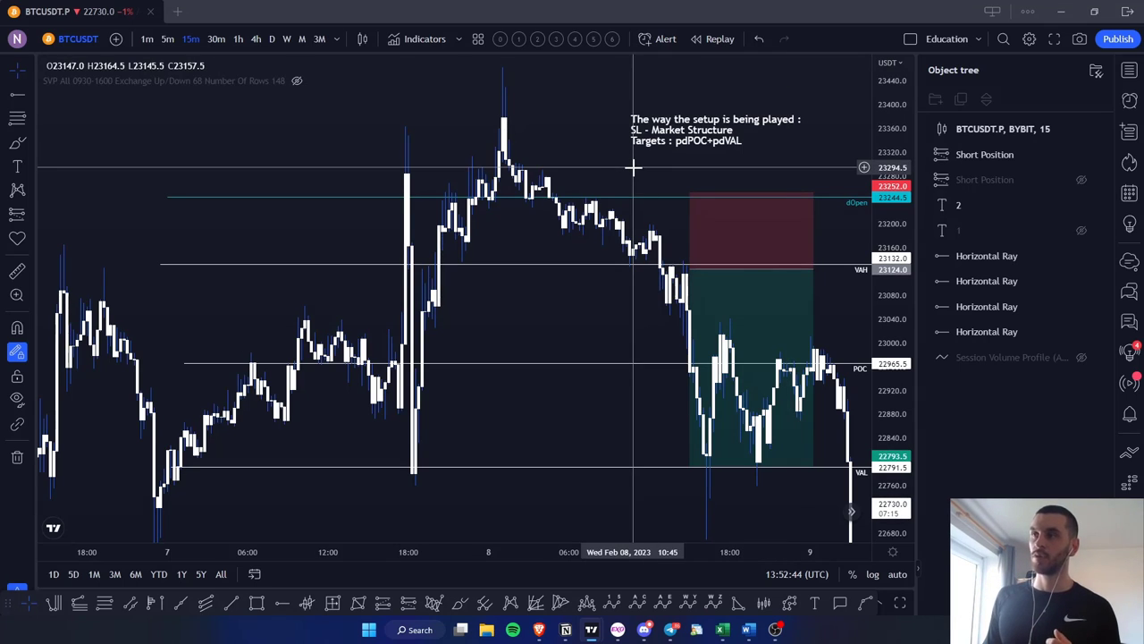
pyautogui.click(703, 212)
pyautogui.click(611, 262)
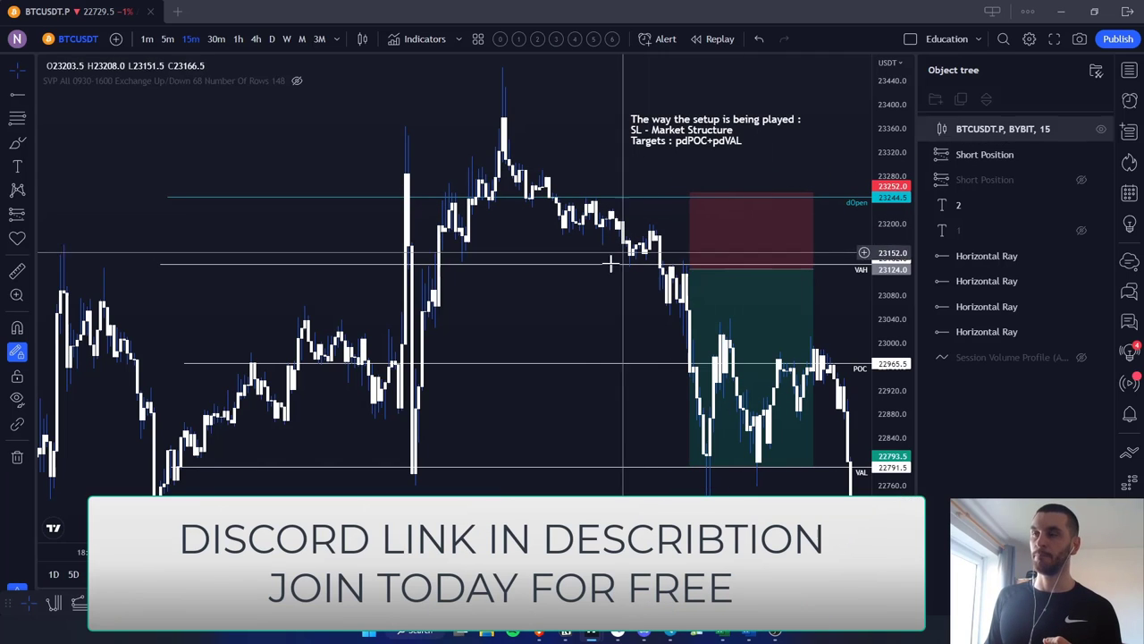
pyautogui.click(603, 295)
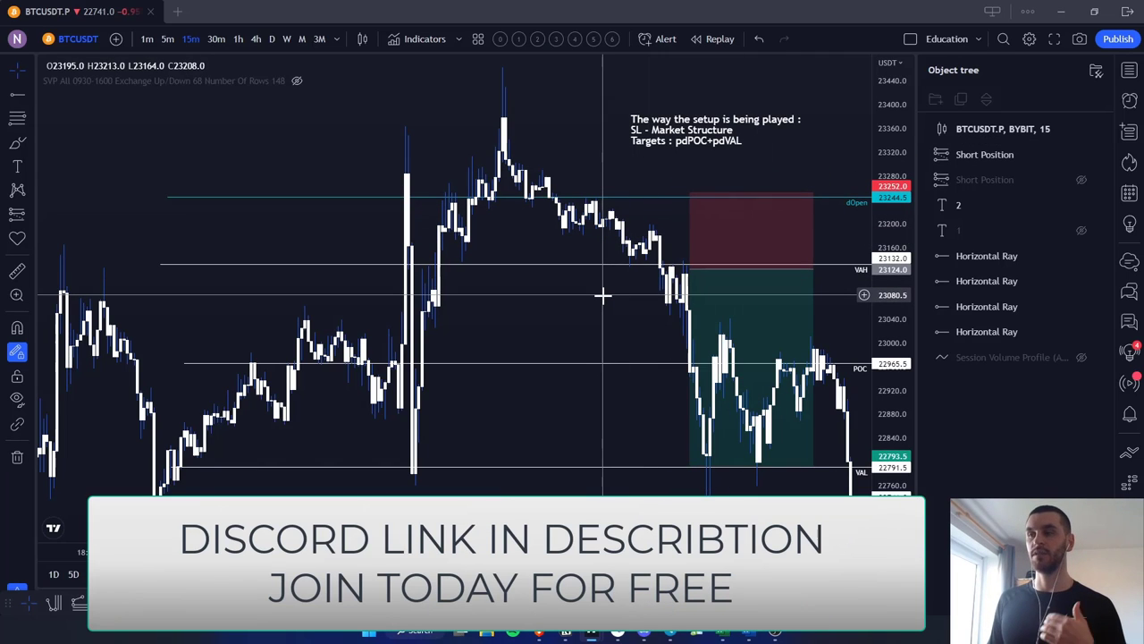